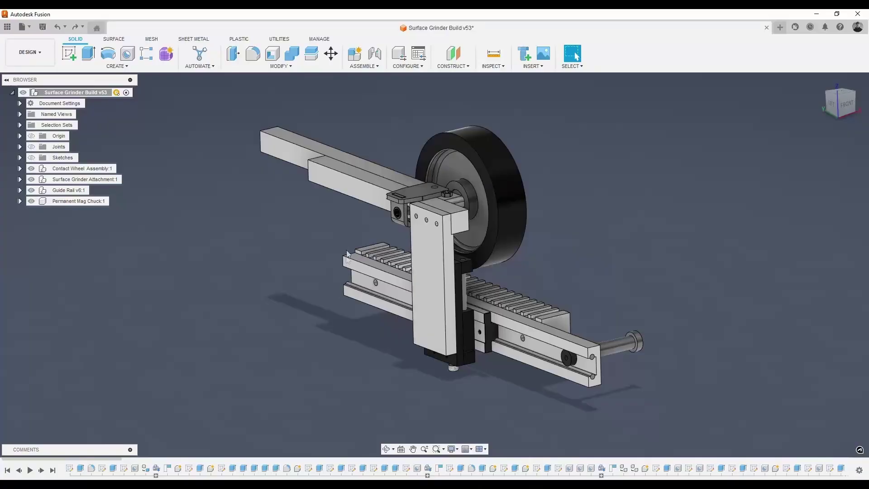
# Review the grinder assembly from several angles, including the front view, then hide the Permanent Mag Chuck.
pyautogui.moveTo(338, 329)
pyautogui.keyDown('shift'); pyautogui.mouseDown(button='middle')
pyautogui.moveTo(361, 318)
pyautogui.moveTo(350, 329)
pyautogui.mouseUp(button='middle'); pyautogui.keyUp('shift')
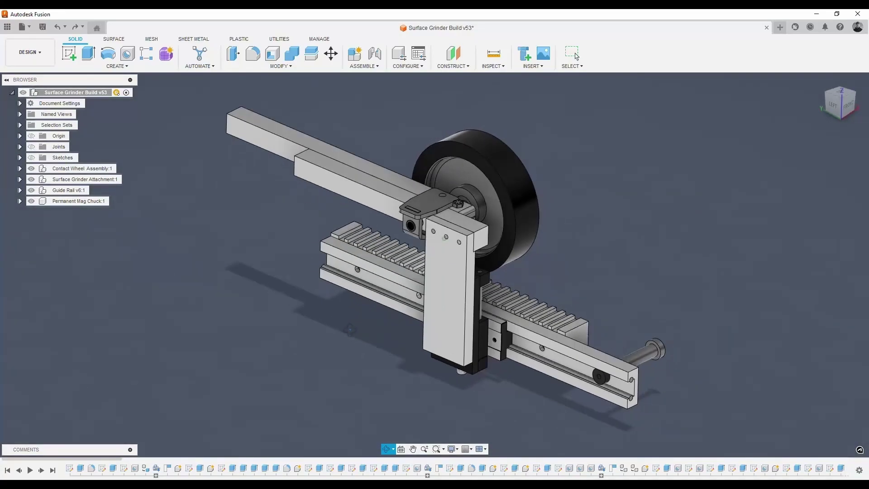
pyautogui.keyDown('shift'); pyautogui.moveTo(372, 262); pyautogui.dragTo(278, 261, button='middle'); pyautogui.keyUp('shift')
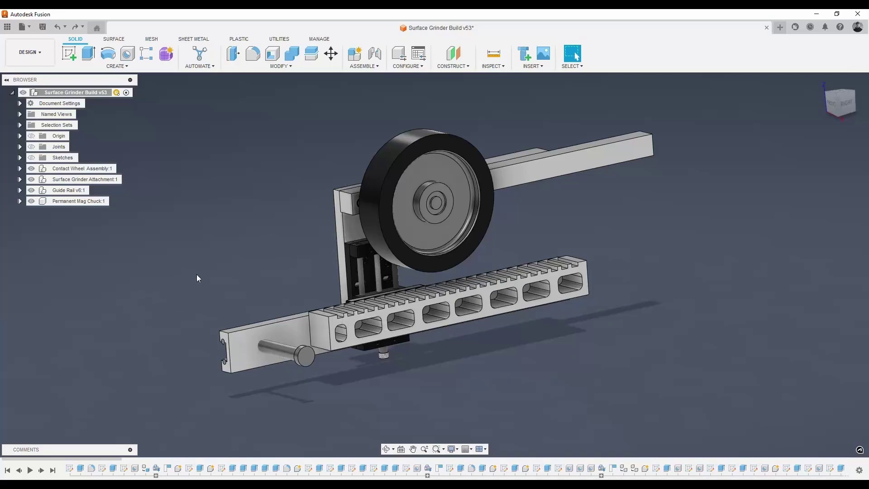
pyautogui.keyDown('shift'); pyautogui.moveTo(197, 274); pyautogui.dragTo(254, 271, button='middle'); pyautogui.keyUp('shift')
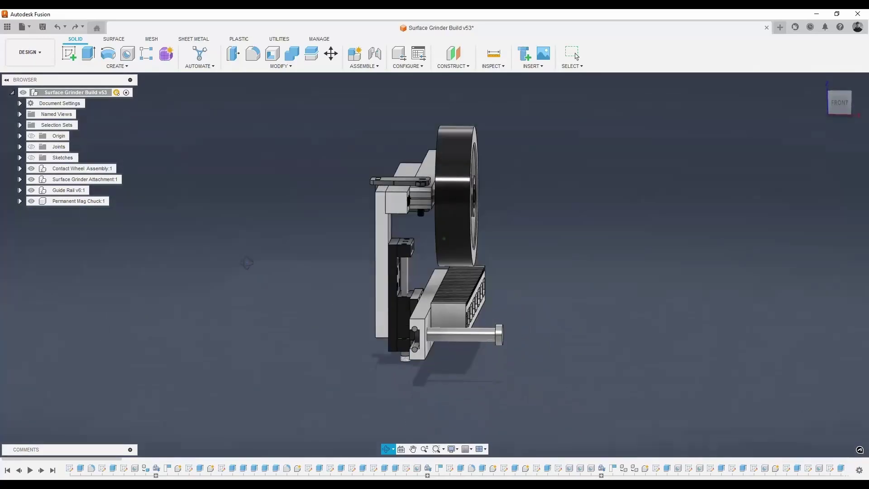
pyautogui.click(839, 102)
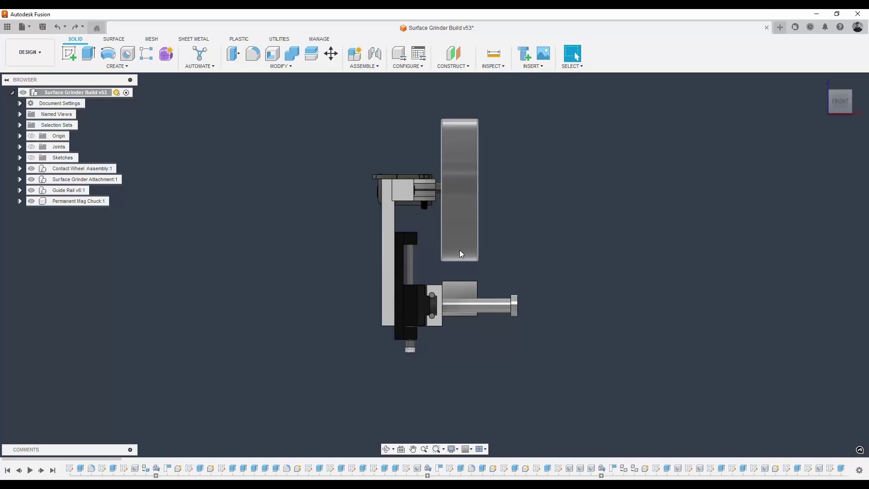
pyautogui.keyDown('shift'); pyautogui.moveTo(347, 237); pyautogui.dragTo(134, 262, button='middle'); pyautogui.keyUp('shift')
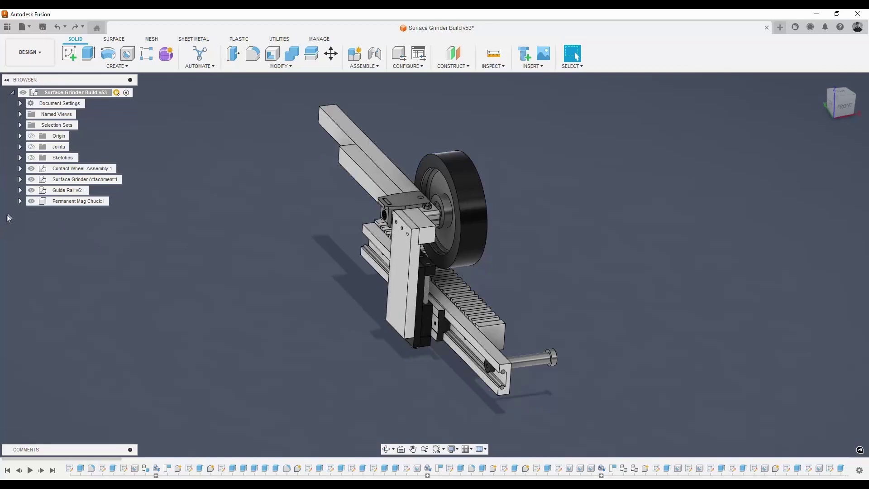
pyautogui.click(31, 201)
# Hide the Guide Rail and Surface Grinder Attachment, then zoom and orbit around the contact wheel mount.
pyautogui.click(31, 190)
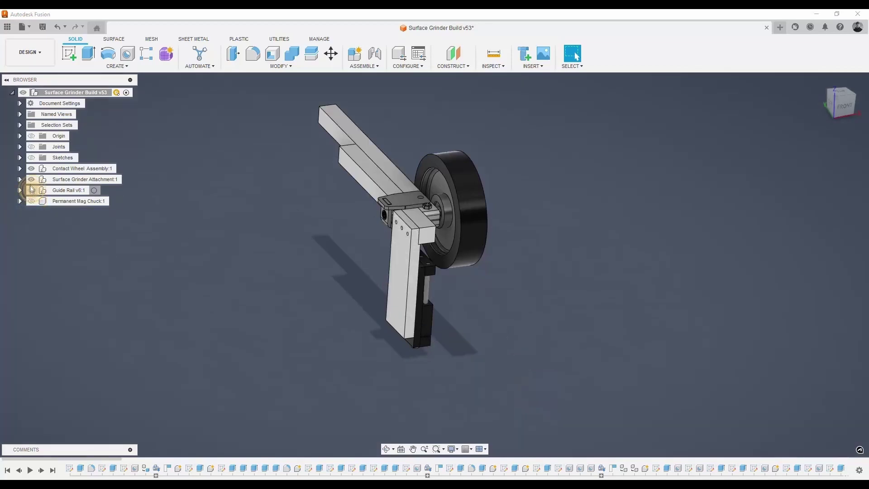
pyautogui.click(29, 180)
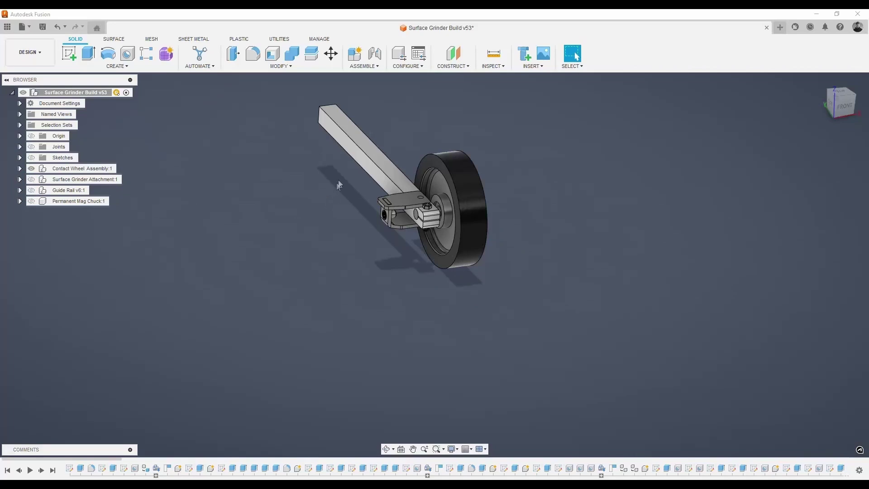
pyautogui.moveTo(338, 184); pyautogui.dragTo(346, 226, button='middle')
pyautogui.scroll(3, 362, 246)
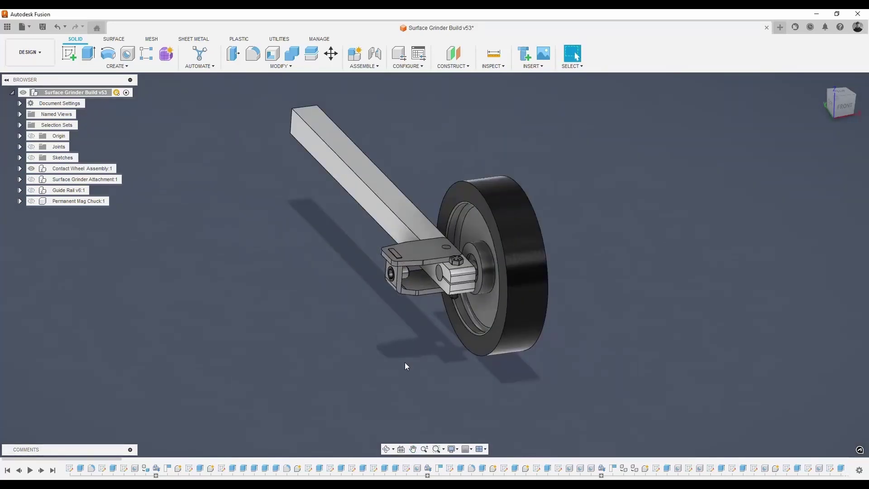
pyautogui.scroll(5, 476, 252)
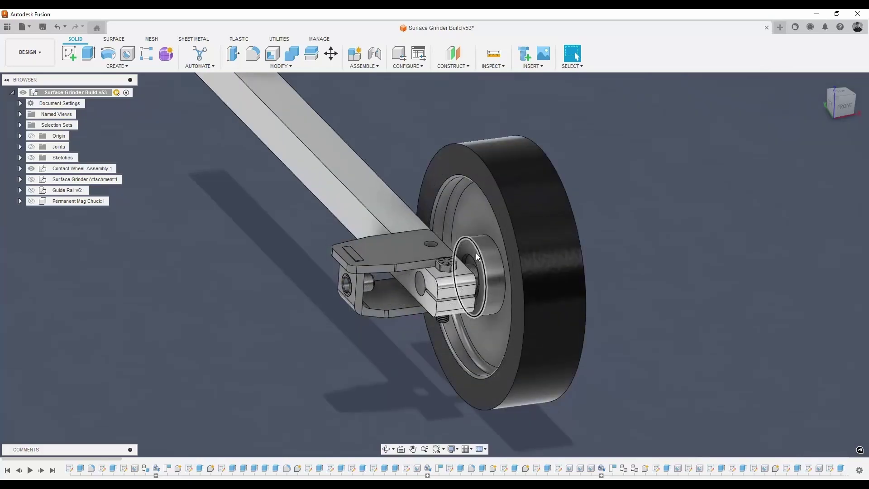
pyautogui.keyDown('shift'); pyautogui.moveTo(259, 325); pyautogui.dragTo(343, 326, button='middle'); pyautogui.keyUp('shift')
pyautogui.keyDown('shift'); pyautogui.moveTo(233, 304); pyautogui.dragTo(238, 307, button='middle'); pyautogui.keyUp('shift')
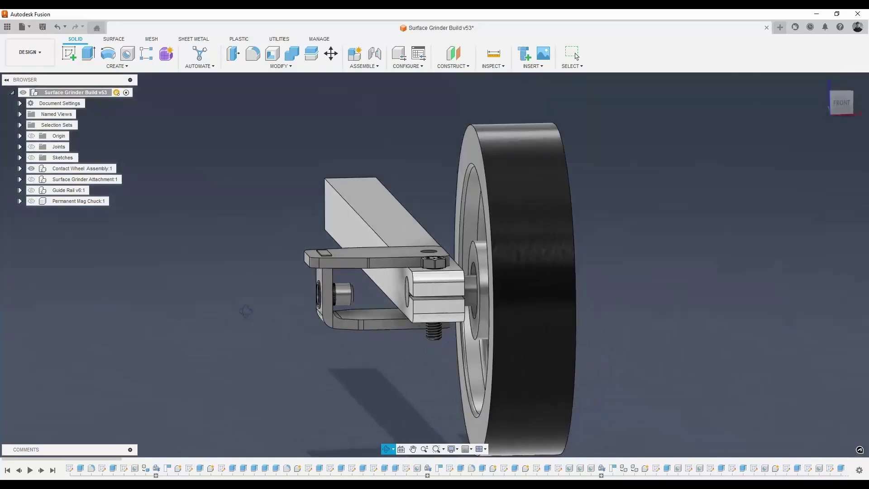
pyautogui.press('Escape')
pyautogui.keyDown('shift'); pyautogui.moveTo(208, 295); pyautogui.dragTo(263, 272, button='middle'); pyautogui.keyUp('shift')
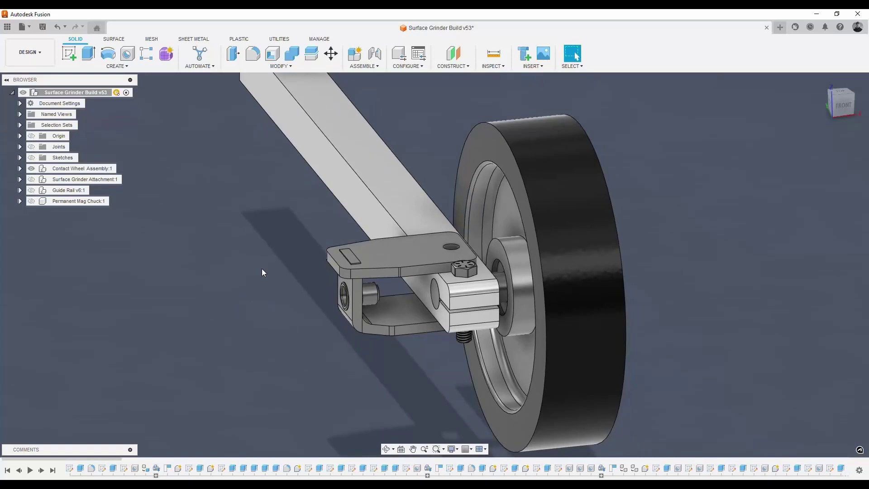
# Show the Surface Grinder Attachment again and expand its contents in the browser.
pyautogui.click(31, 179)
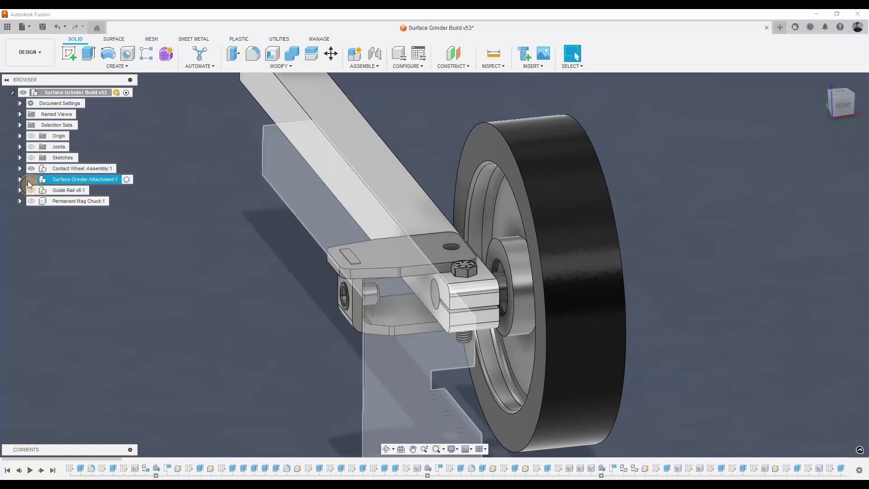
pyautogui.moveTo(150, 271); pyautogui.dragTo(173, 199, button='middle')
pyautogui.scroll(-5, 245, 244)
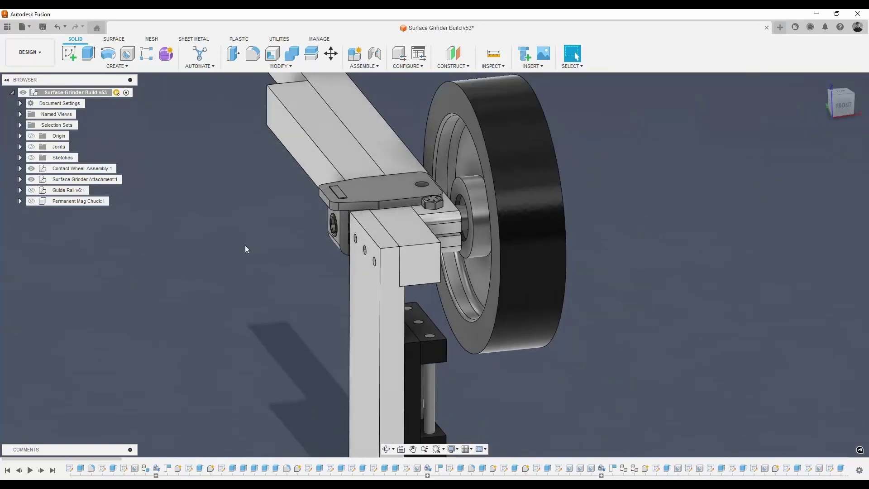
pyautogui.moveTo(262, 253); pyautogui.dragTo(268, 267, button='middle')
pyautogui.click(20, 179)
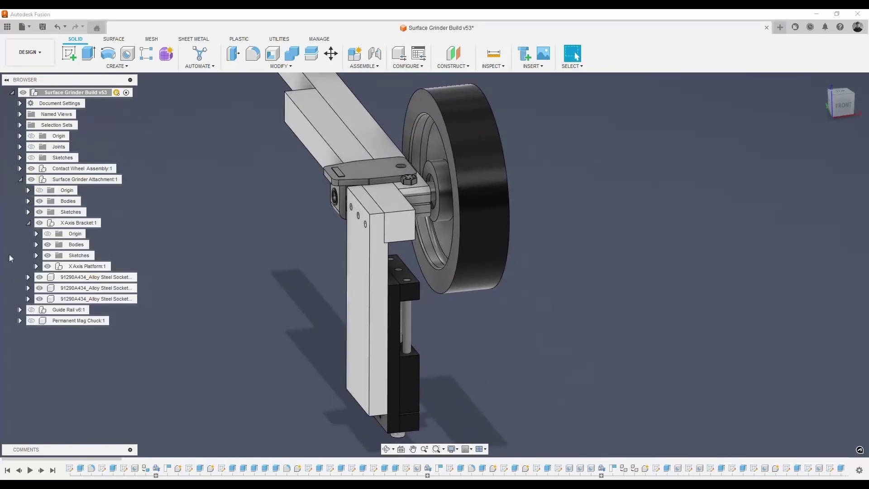
# Hide and re-show the X Axis Bracket bodies and X Axis Platform, then show Guide Rail v6:1.
pyautogui.click(48, 244)
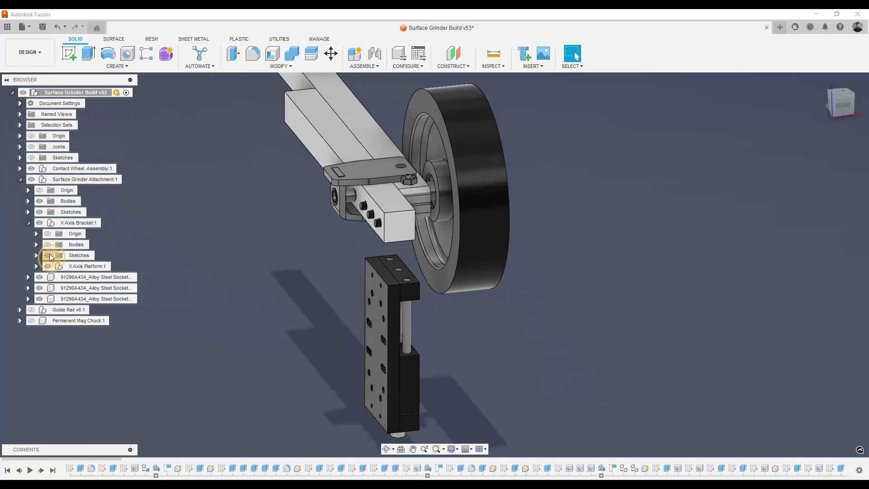
pyautogui.click(47, 266)
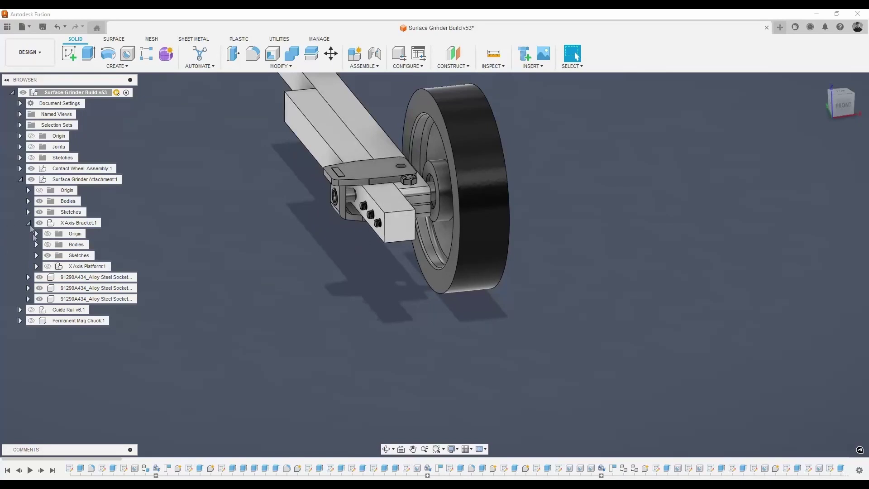
pyautogui.click(47, 244)
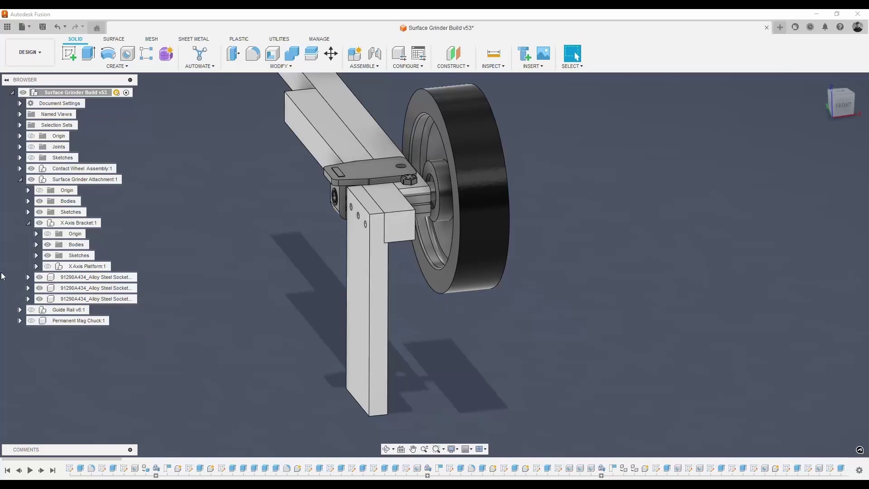
pyautogui.click(48, 266)
pyautogui.keyDown('shift'); pyautogui.moveTo(310, 340); pyautogui.dragTo(289, 335, button='middle'); pyautogui.keyUp('shift')
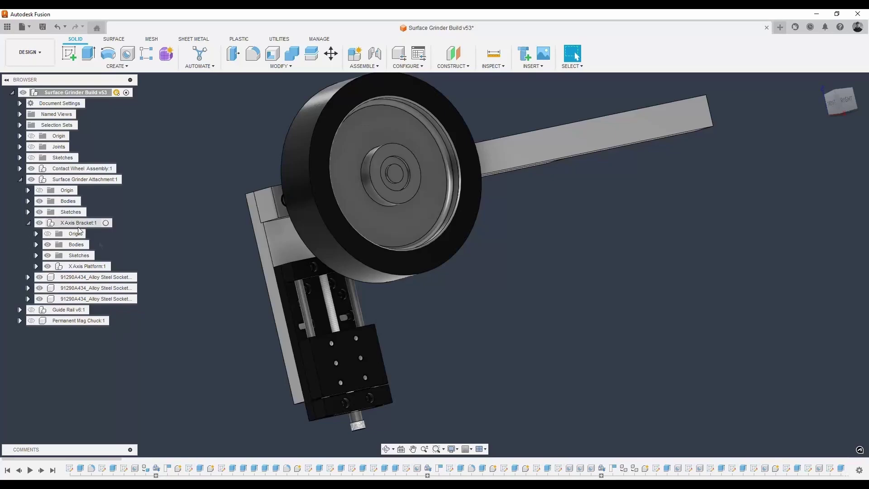
pyautogui.click(32, 310)
# Make the Permanent Mag Chuck visible again and orbit to a front-on view of the grinder.
pyautogui.keyDown('shift'); pyautogui.moveTo(209, 302); pyautogui.dragTo(453, 330, button='middle'); pyautogui.keyUp('shift')
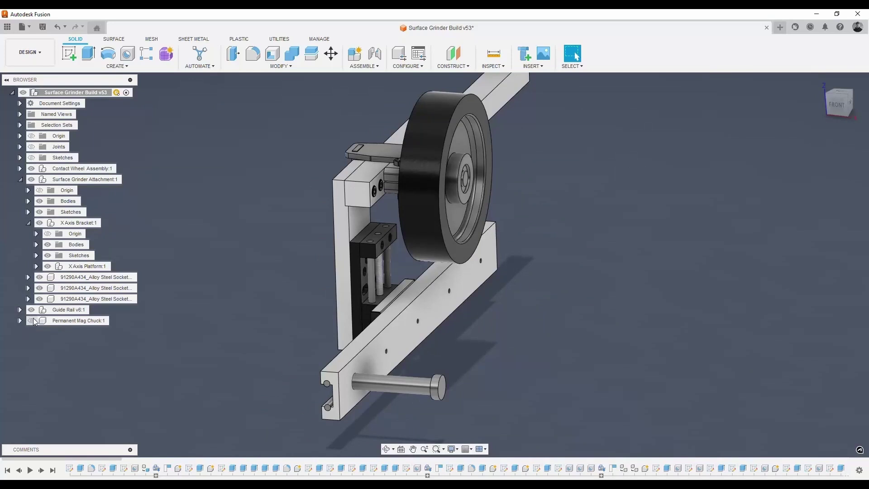
pyautogui.click(31, 320)
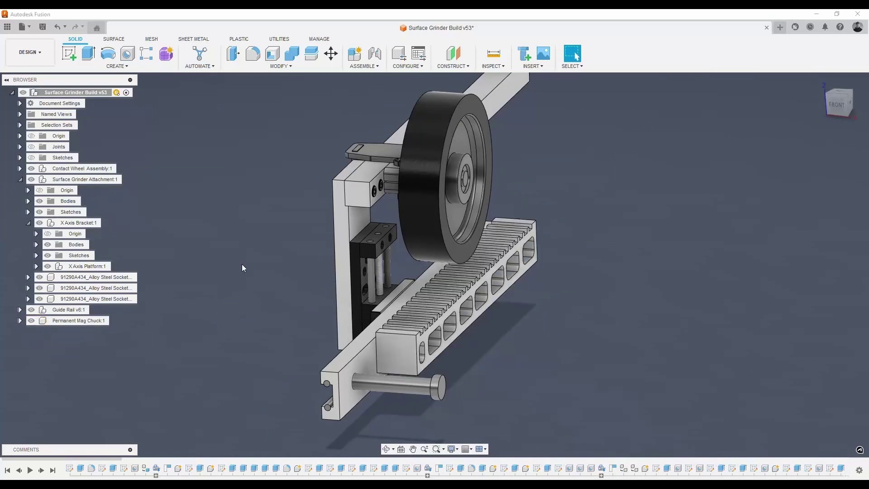
pyautogui.keyDown('shift'); pyautogui.moveTo(217, 264); pyautogui.dragTo(272, 244, button='middle'); pyautogui.keyUp('shift')
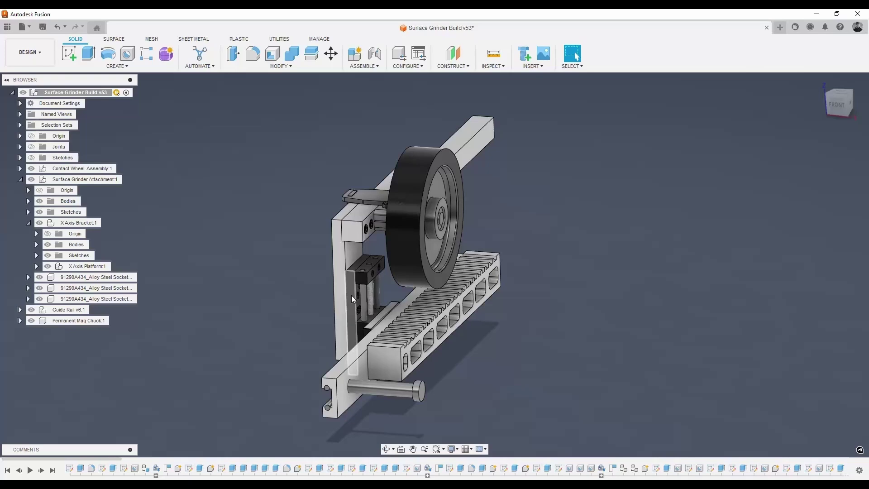
# Hide Guide Rail v6:1 and the Permanent Mag Chuck, then orbit to a right-side bracket view.
pyautogui.scroll(5, 351, 295)
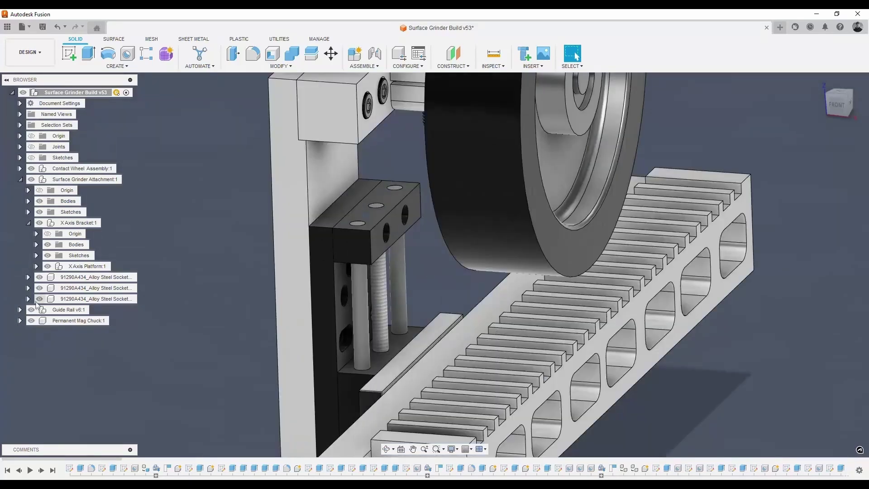
pyautogui.click(31, 310)
pyautogui.click(32, 321)
pyautogui.keyDown('shift'); pyautogui.moveTo(323, 386); pyautogui.dragTo(320, 283, button='middle'); pyautogui.keyUp('shift')
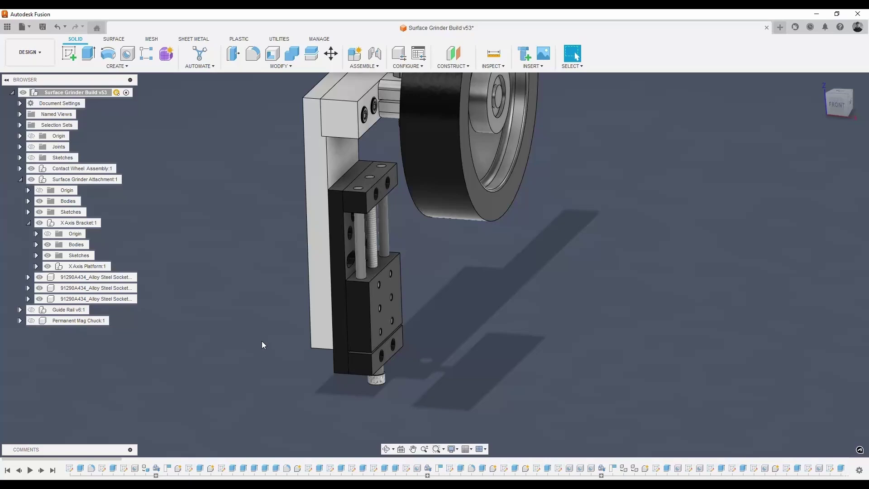
pyautogui.moveTo(261, 345)
pyautogui.keyDown('shift'); pyautogui.mouseDown(button='middle')
pyautogui.moveTo(208, 325)
pyautogui.moveTo(260, 340)
pyautogui.mouseUp(button='middle'); pyautogui.keyUp('shift')
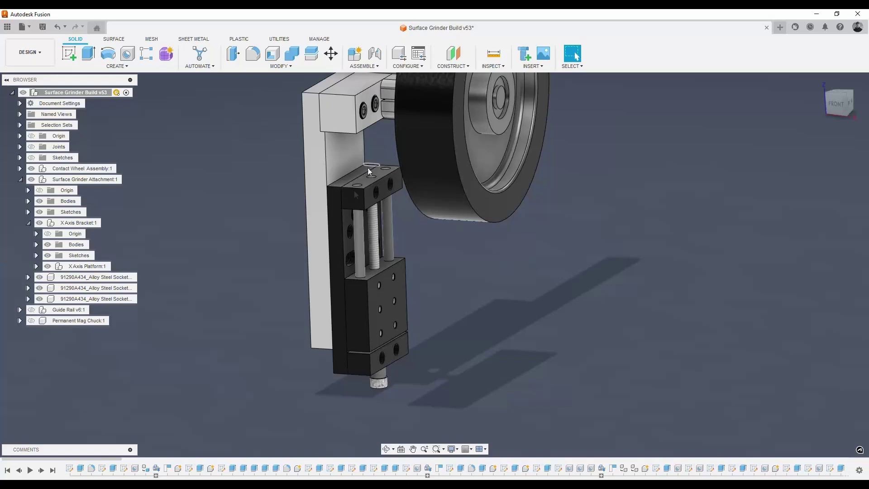
# Show Guide Rail v6:1 again and orbit the assembly to a side view.
pyautogui.click(35, 312)
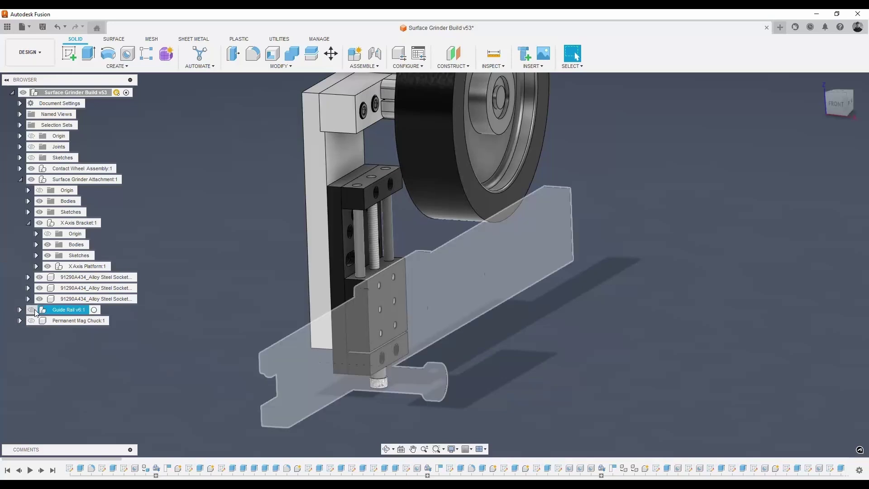
pyautogui.click(31, 310)
pyautogui.click(137, 345)
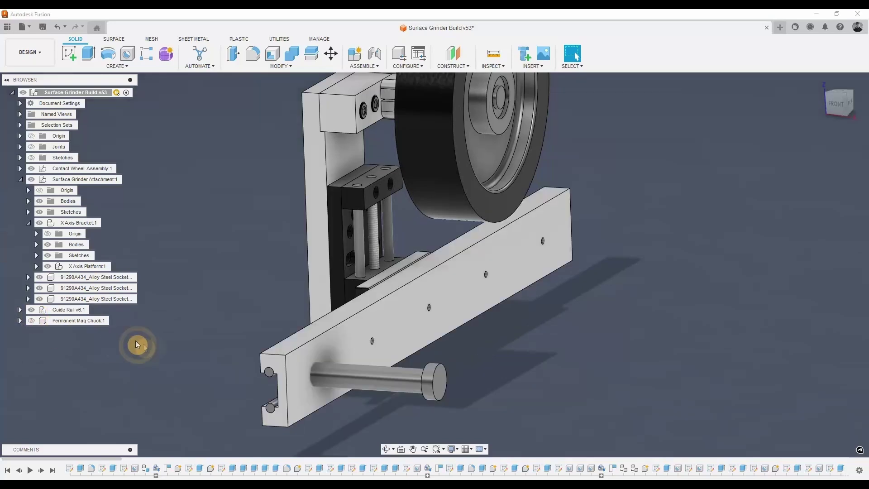
pyautogui.keyDown('shift'); pyautogui.moveTo(138, 345); pyautogui.dragTo(316, 344, button='middle'); pyautogui.keyUp('shift')
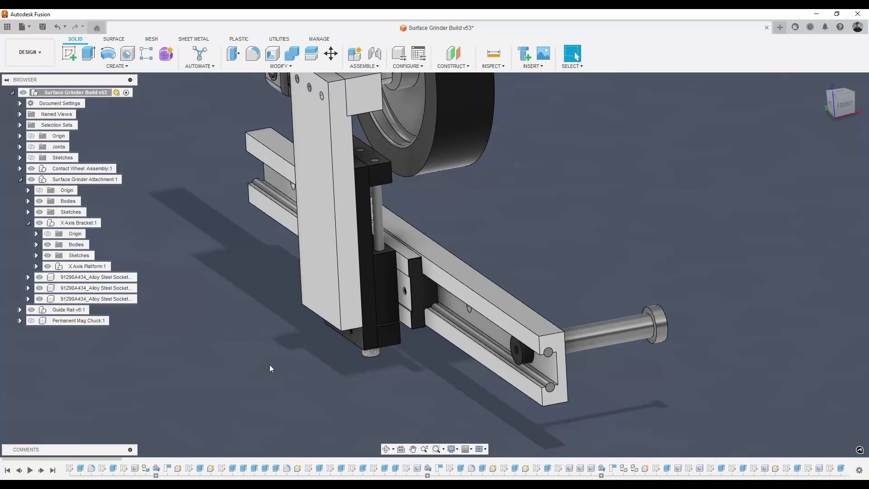
# Orbit around the assembly to review the attachment rear, wheel and rail from several angles.
pyautogui.keyDown('shift'); pyautogui.moveTo(270, 364); pyautogui.dragTo(400, 280, button='middle'); pyautogui.keyUp('shift')
pyautogui.scroll(3, 474, 276)
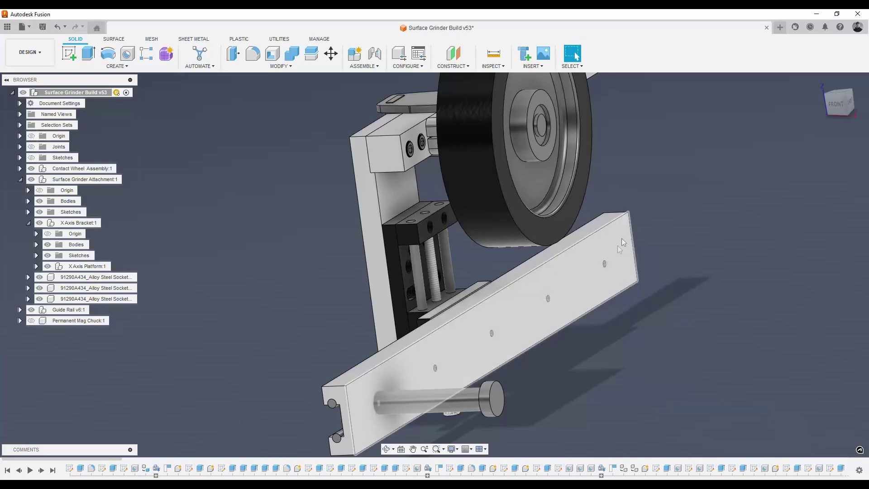
pyautogui.keyDown('shift'); pyautogui.moveTo(552, 278); pyautogui.dragTo(257, 325, button='middle'); pyautogui.keyUp('shift')
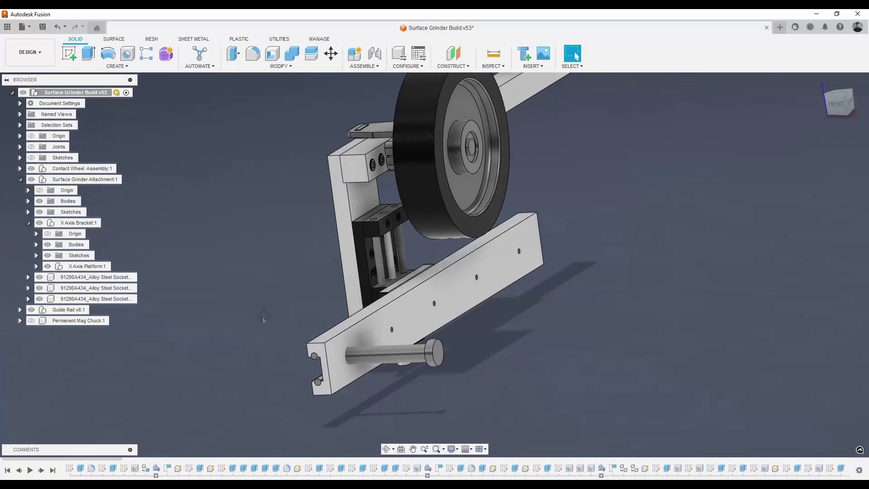
pyautogui.keyDown('shift'); pyautogui.moveTo(263, 316); pyautogui.dragTo(289, 322, button='middle'); pyautogui.keyUp('shift')
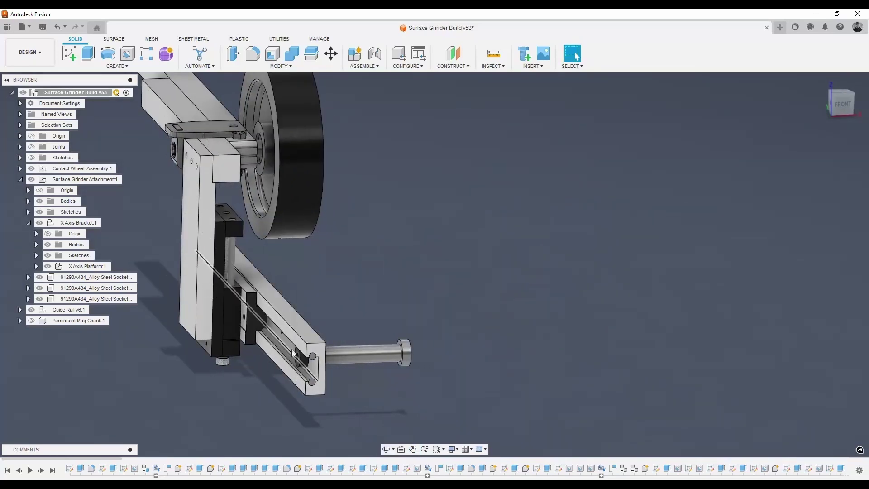
pyautogui.keyDown('shift'); pyautogui.moveTo(313, 352); pyautogui.dragTo(351, 347, button='middle'); pyautogui.keyUp('shift')
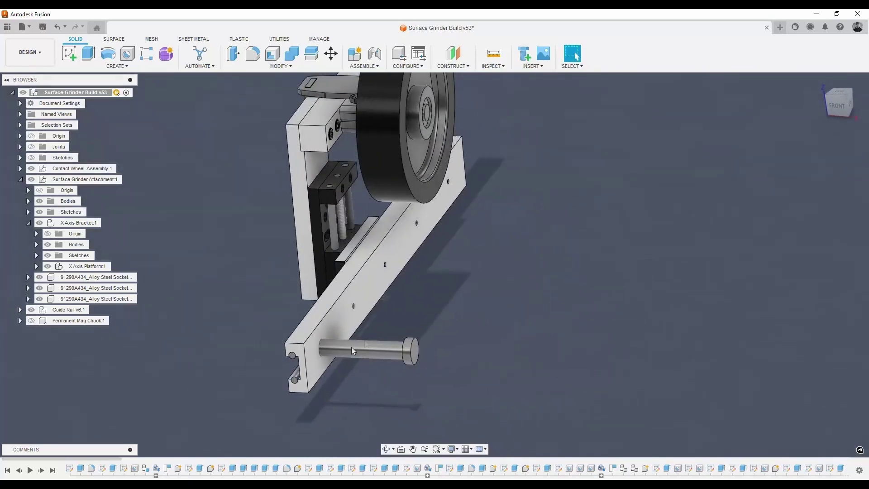
pyautogui.keyDown('shift'); pyautogui.moveTo(260, 266); pyautogui.dragTo(272, 302, button='middle'); pyautogui.keyUp('shift')
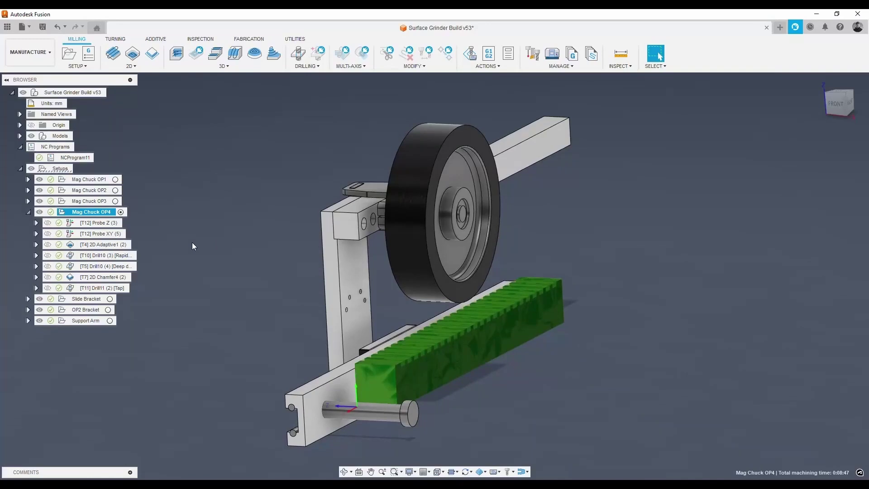
# Collapse Mag Chuck OP4, hide the Models group, and show Mag Chuck OP1's stock and operations.
pyautogui.click(28, 213)
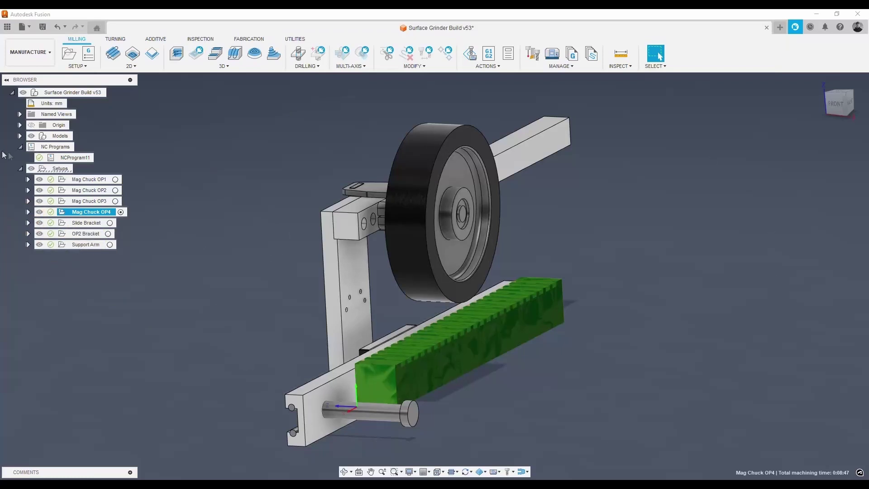
pyautogui.click(19, 136)
pyautogui.click(31, 136)
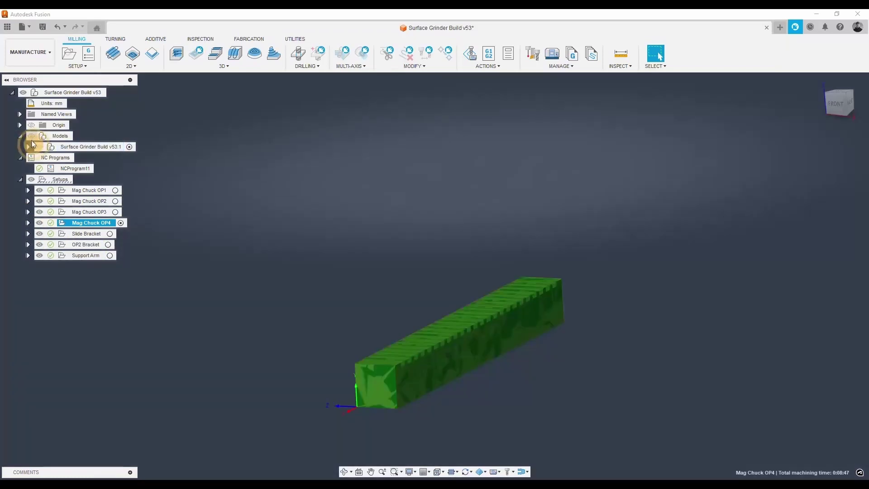
pyautogui.click(91, 190)
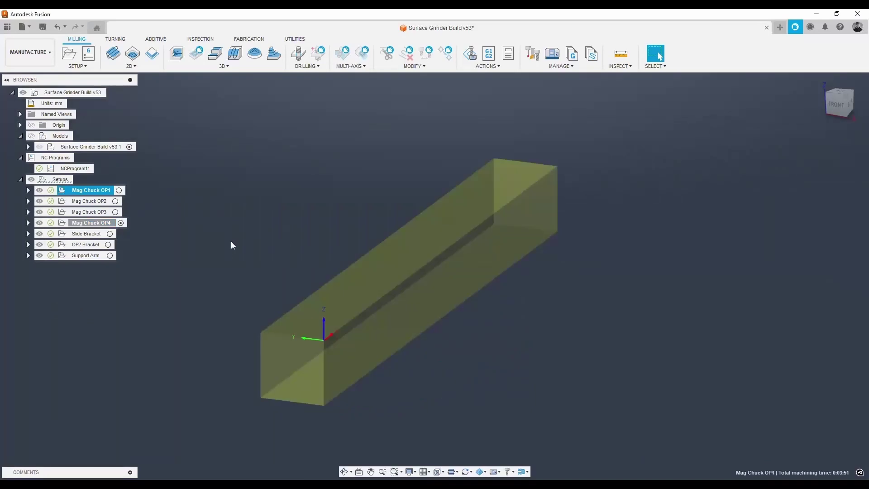
pyautogui.click(28, 190)
# Display OP1's 2D Contour2 slotting toolpath and orbit around the grooved stock.
pyautogui.click(97, 223)
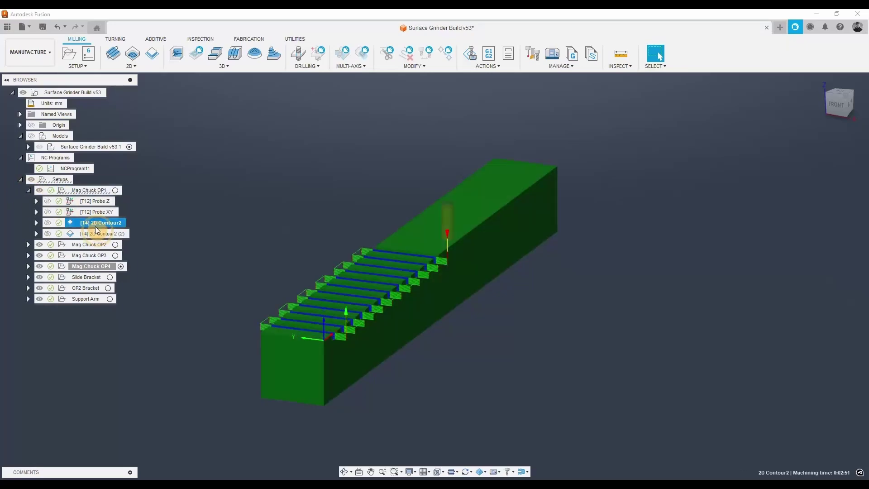
pyautogui.keyDown('shift'); pyautogui.moveTo(369, 340); pyautogui.dragTo(659, 56, button='middle'); pyautogui.keyUp('shift')
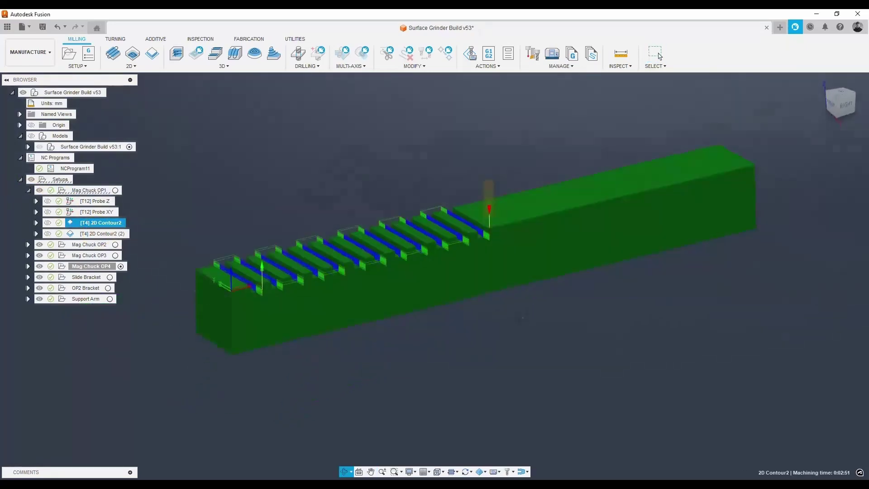
pyautogui.scroll(3, 319, 305)
pyautogui.scroll(-2, 320, 304)
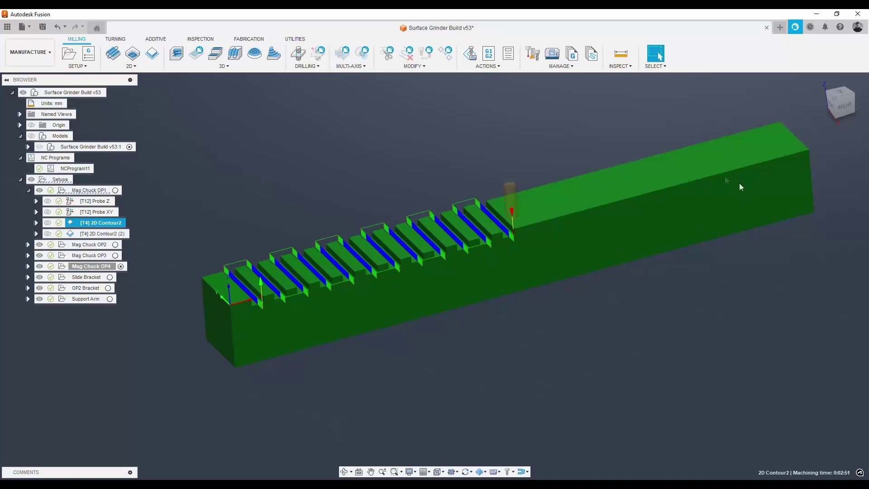
# List Mag Chuck OP2's operations, step through Probe XY (3) and 2D Contour2 (3), then reselect OP1's 2D Contour2.
pyautogui.click(30, 252)
pyautogui.click(28, 245)
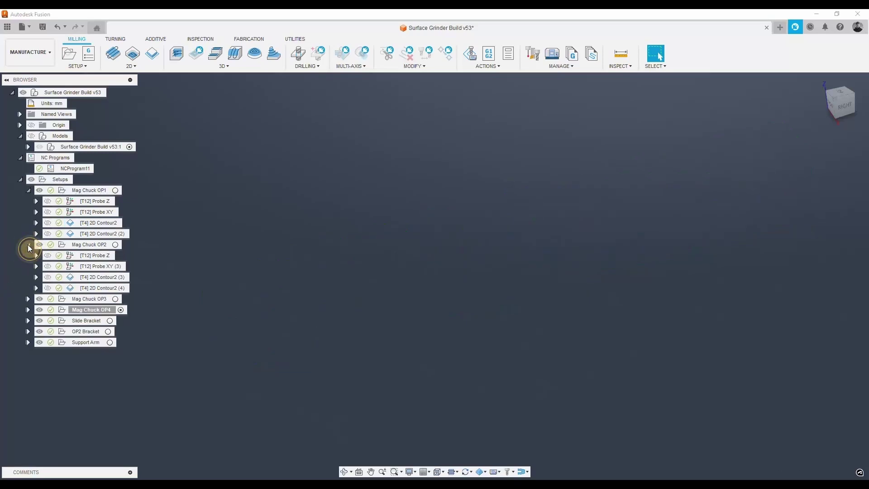
pyautogui.click(88, 277)
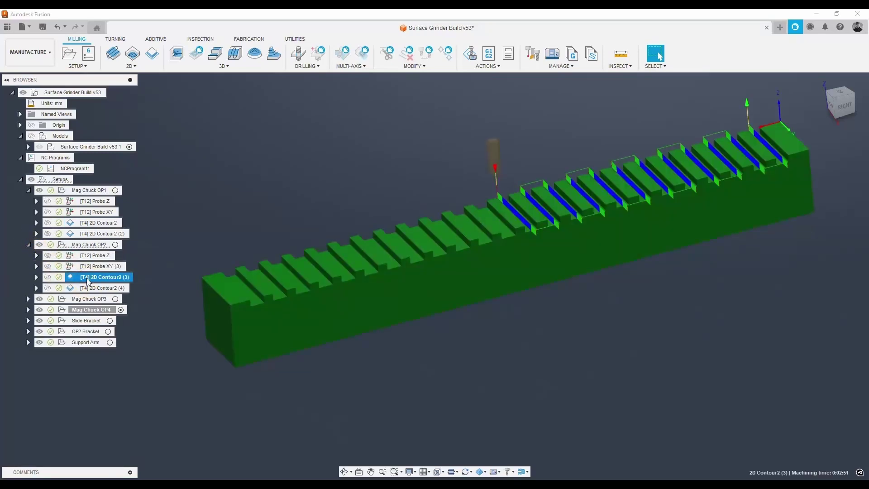
pyautogui.press('Up')
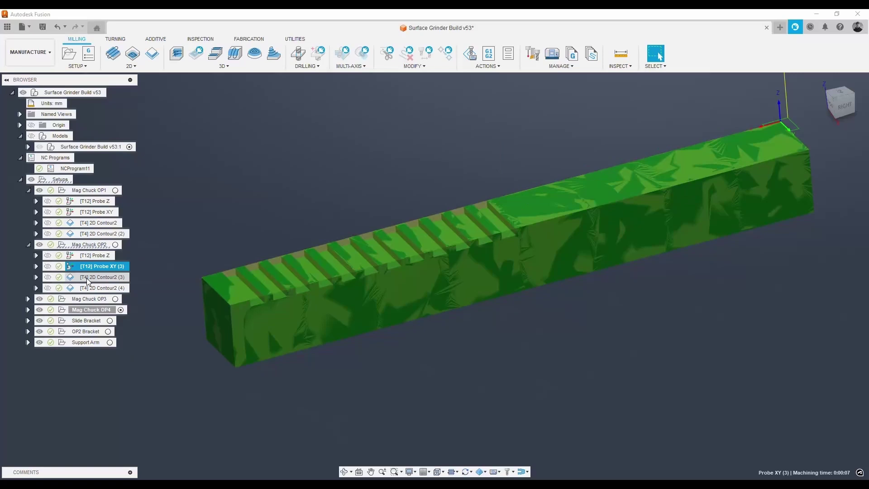
pyautogui.press('Down')
pyautogui.press('Down')
pyautogui.click(100, 222)
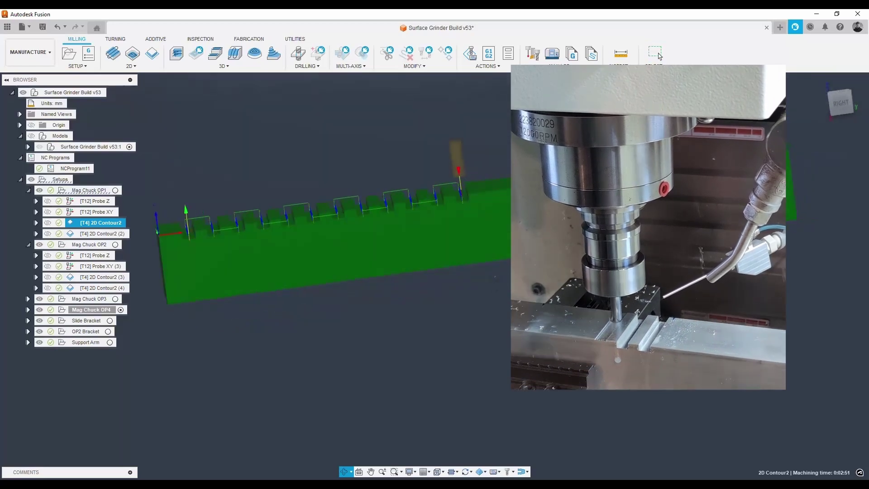
# Exit orbit, display the 2D Contour2 (2) toolpath, and list the Slide Bracket operations.
pyautogui.click(655, 53)
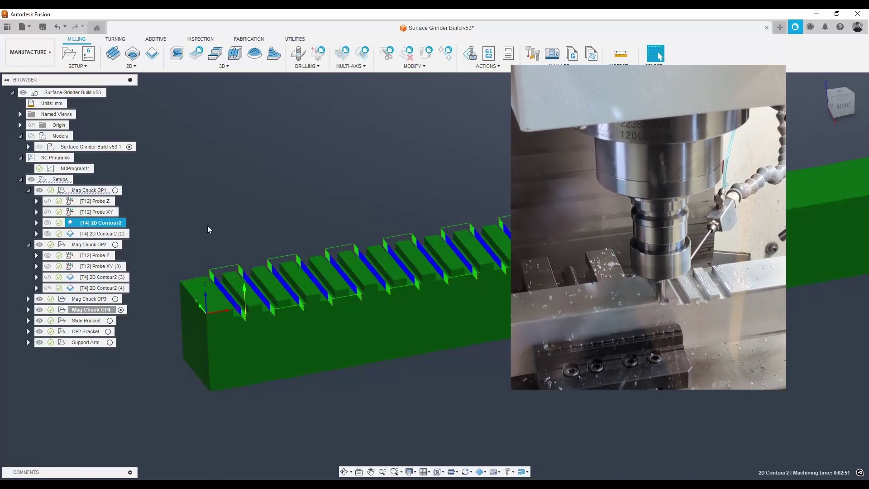
pyautogui.click(100, 233)
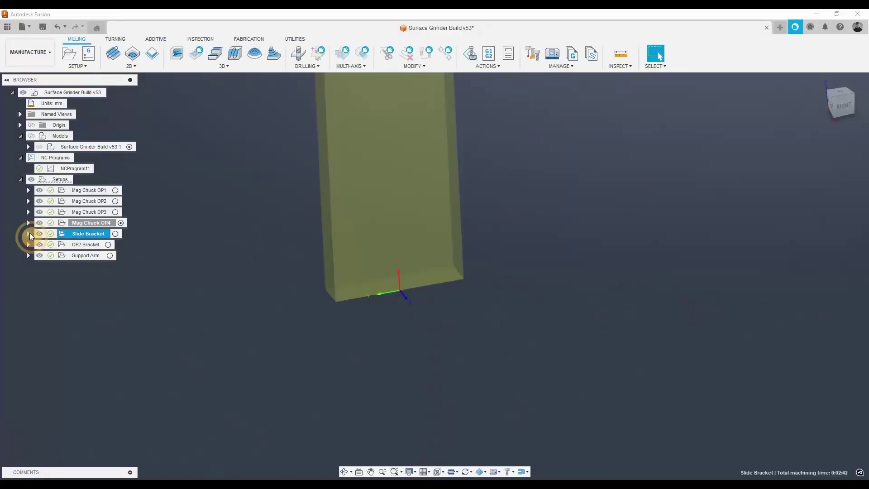
pyautogui.click(97, 277)
# Display the bracket's Drill2 toolpath and the Drill7 (2) deep-drilling toolpath.
pyautogui.click(92, 289)
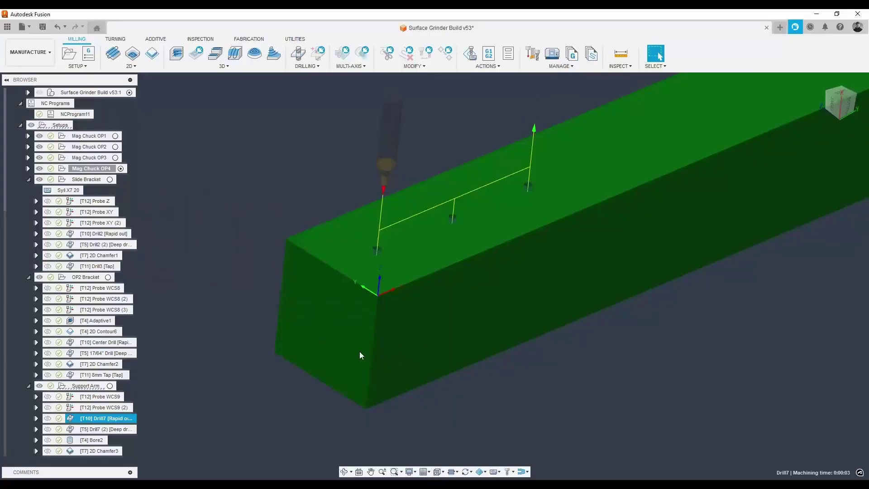
pyautogui.click(90, 430)
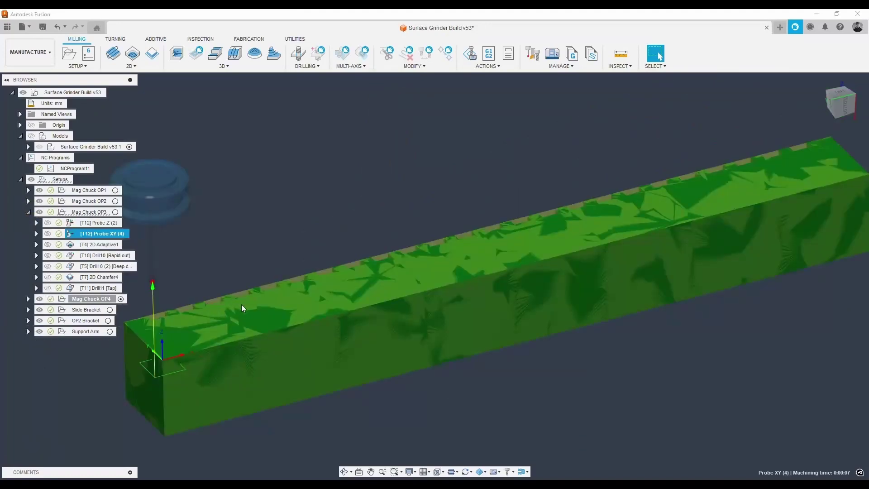
# Show the [T4] 2D Adaptive1 pocket toolpath of Mag Chuck OP3 along the slotted bar stock.
pyautogui.scroll(3, 143, 347)
pyautogui.moveTo(128, 360); pyautogui.dragTo(131, 380, button='middle')
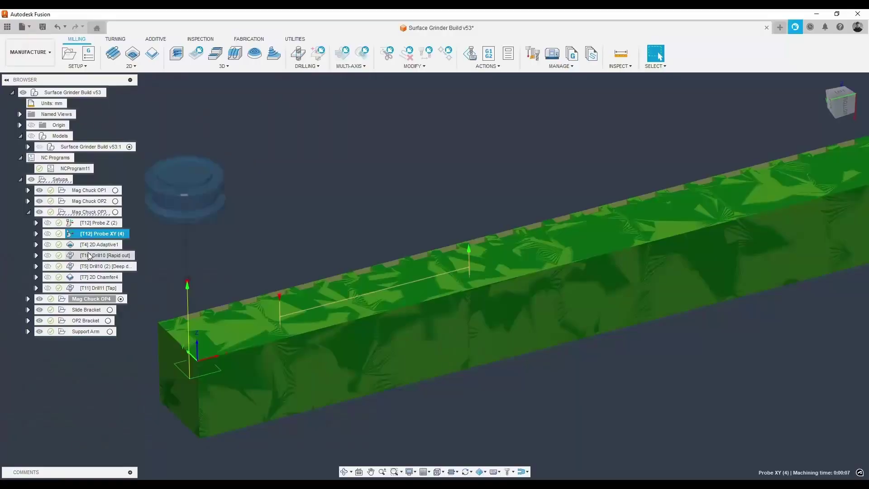
pyautogui.click(99, 244)
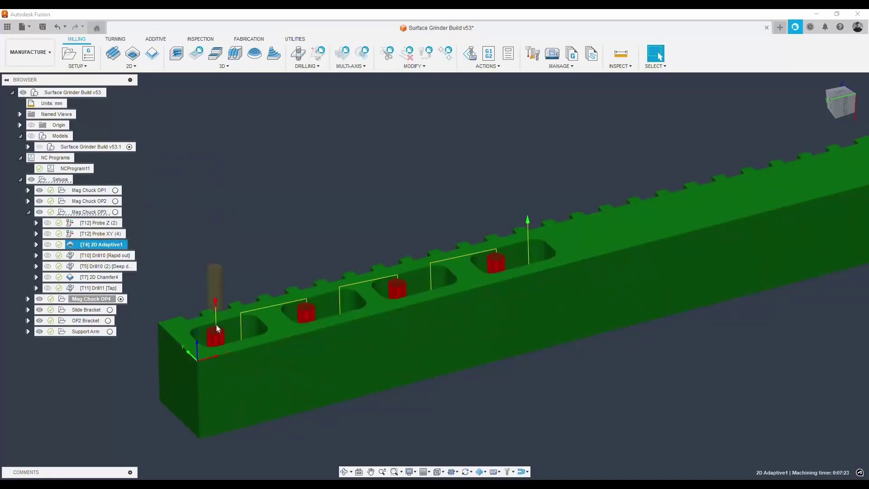